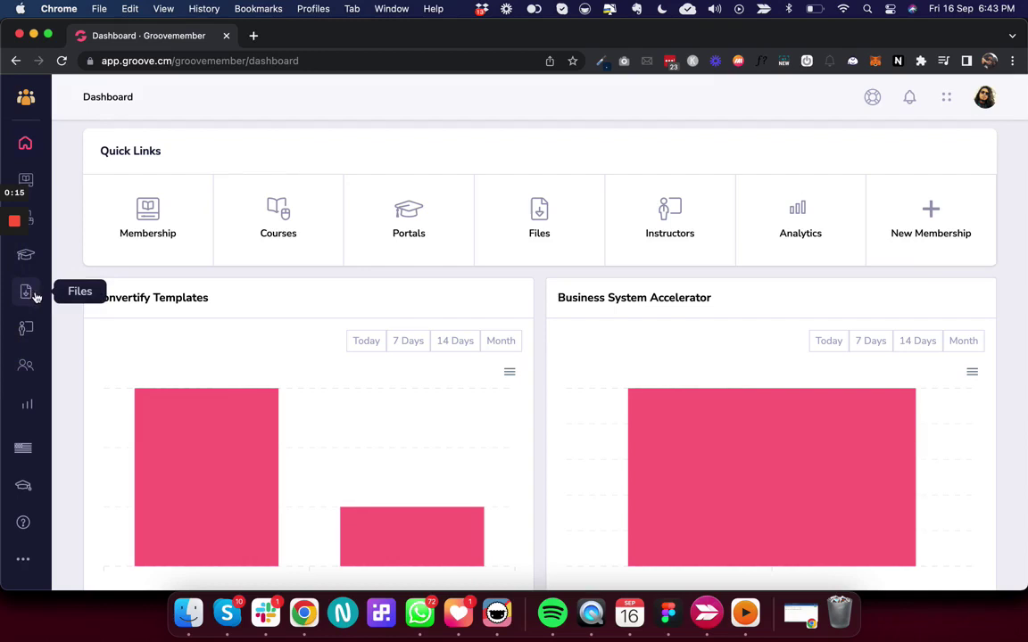
Open the Files section and view the list of uploaded files.
click(28, 295)
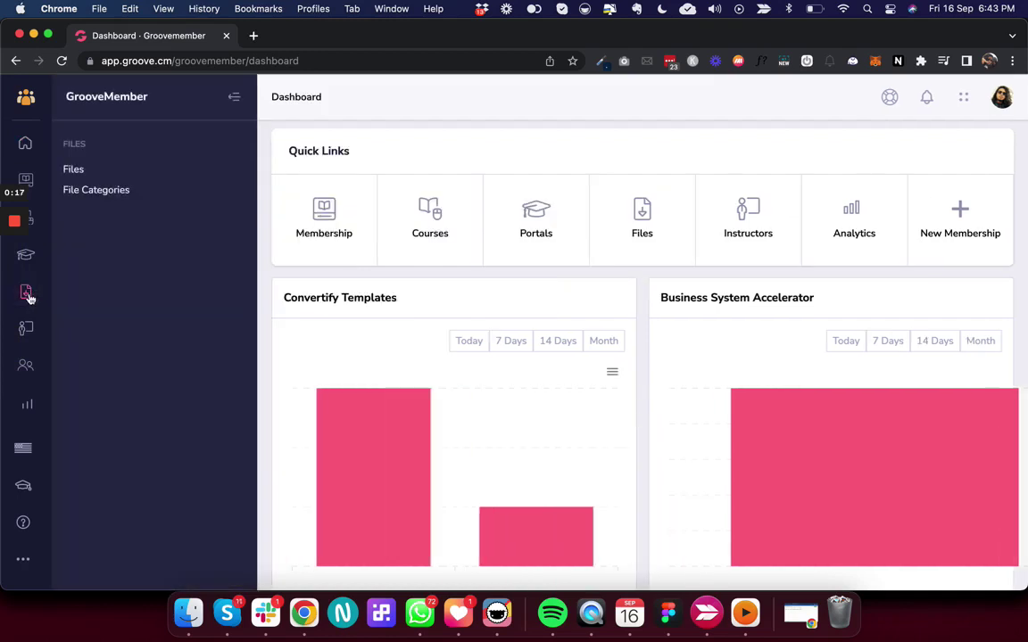
click(75, 170)
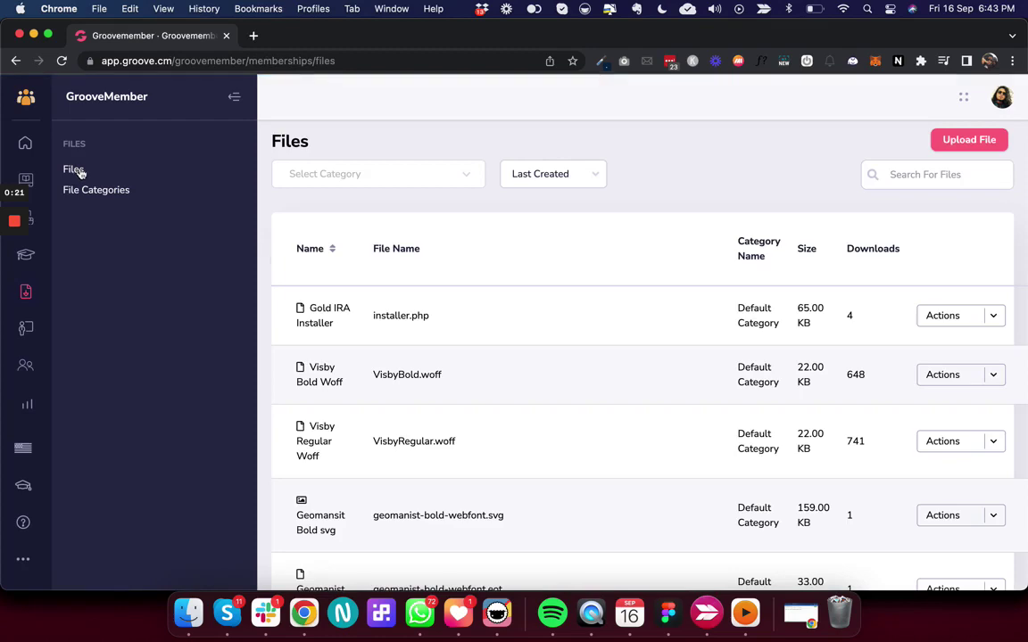
scroll(390, 409, down, 3)
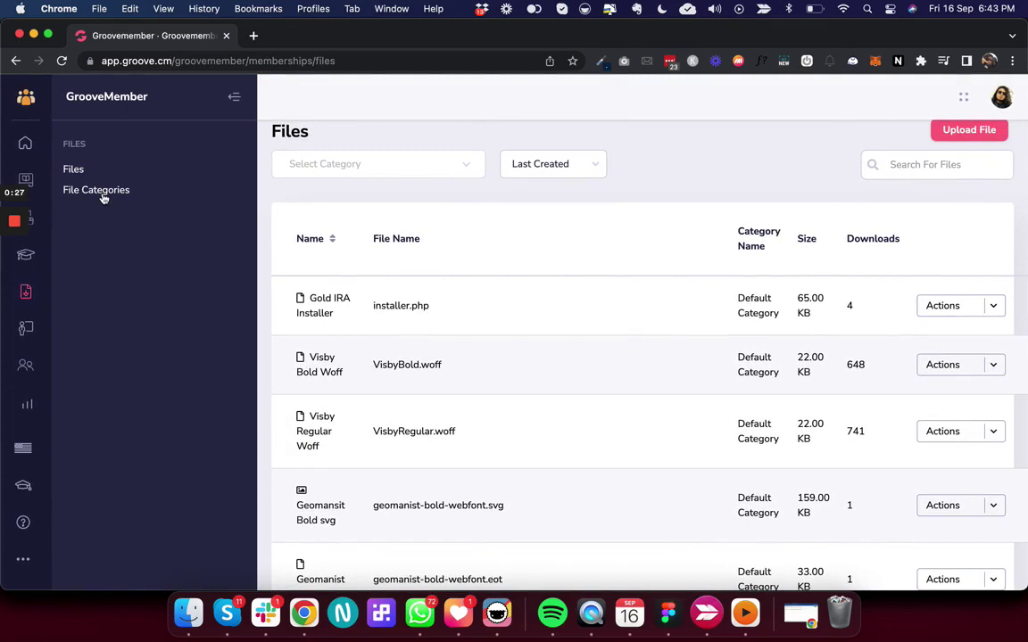
Add a new file category named eBooks with no parent category.
click(100, 191)
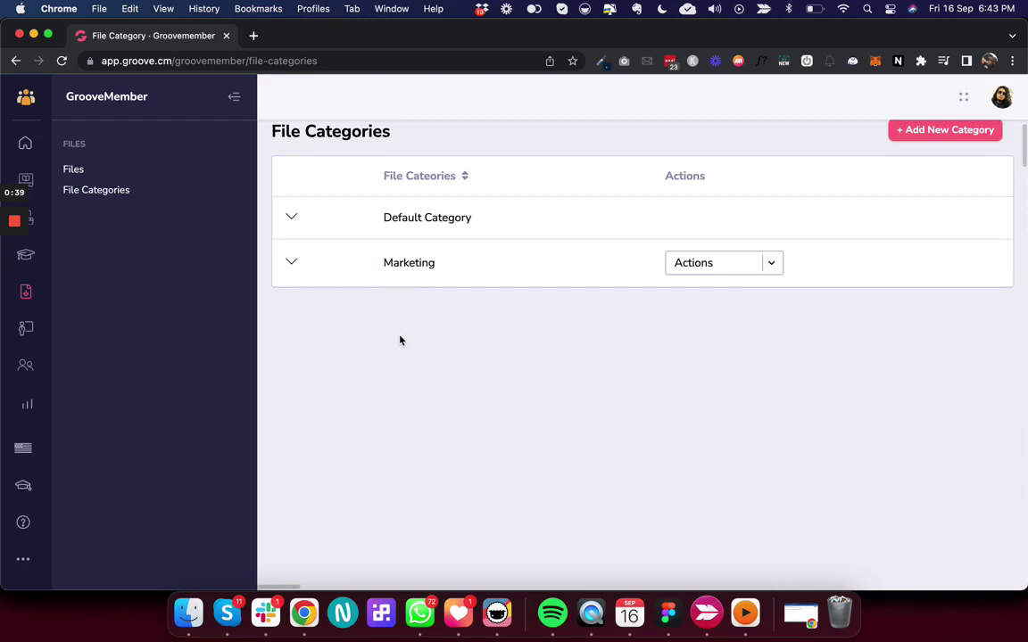
scroll(598, 303, up, 1)
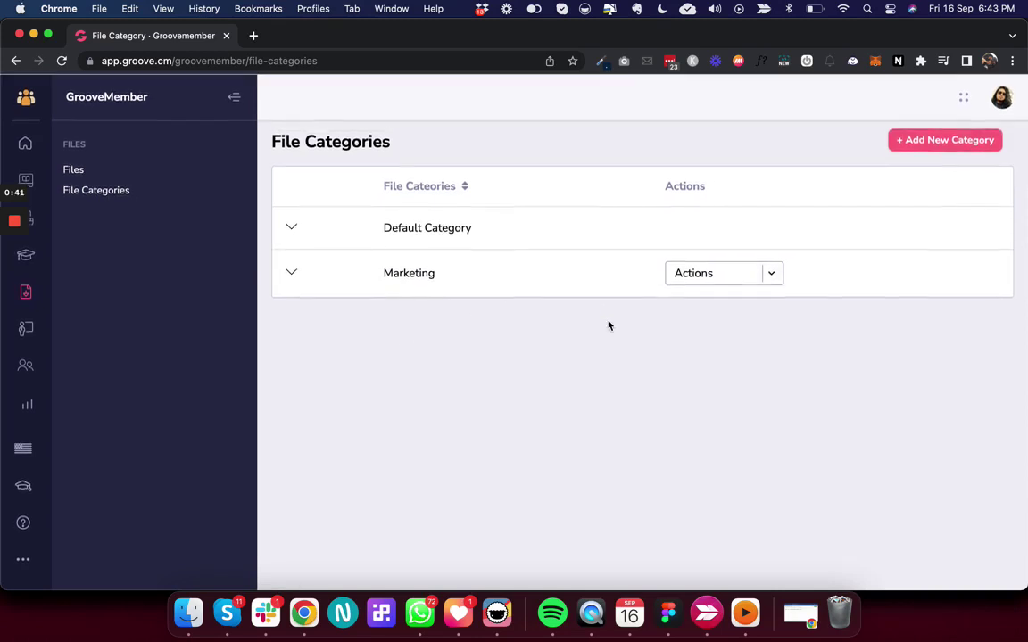
click(929, 143)
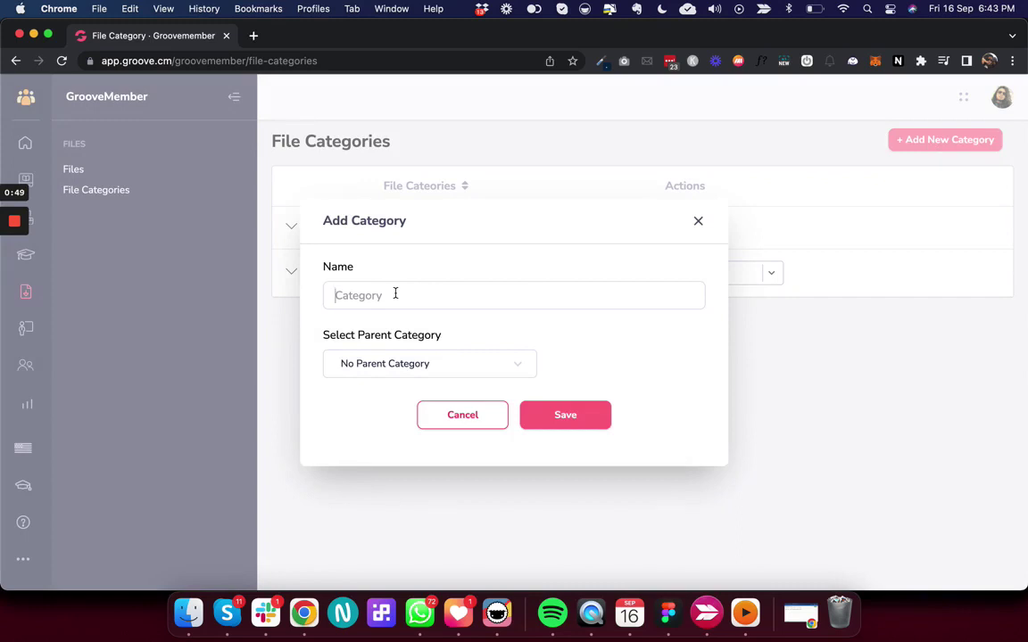
text(eBooks)
click(396, 363)
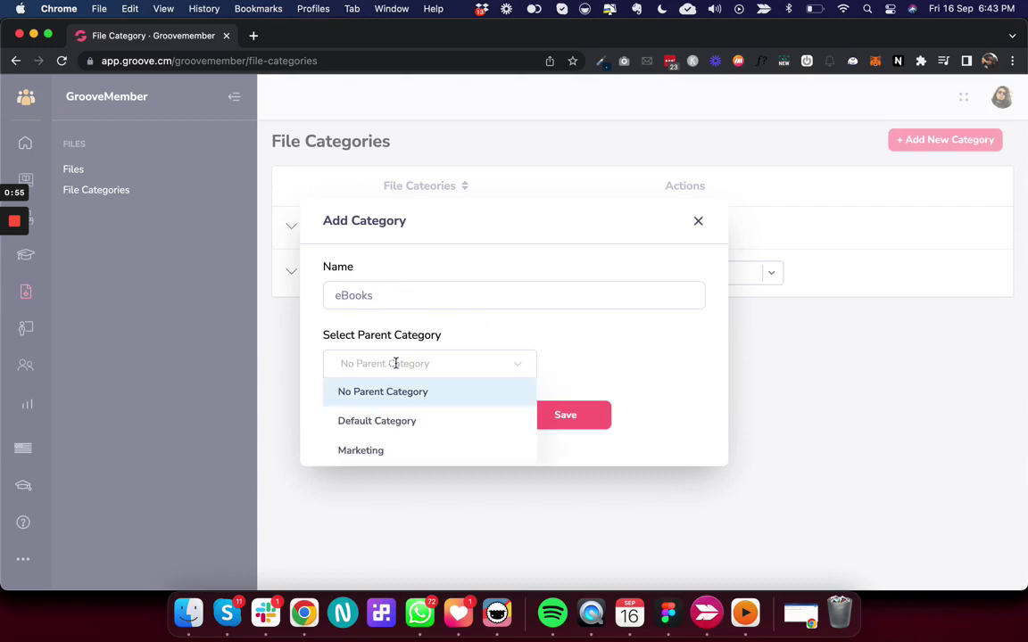
click(393, 334)
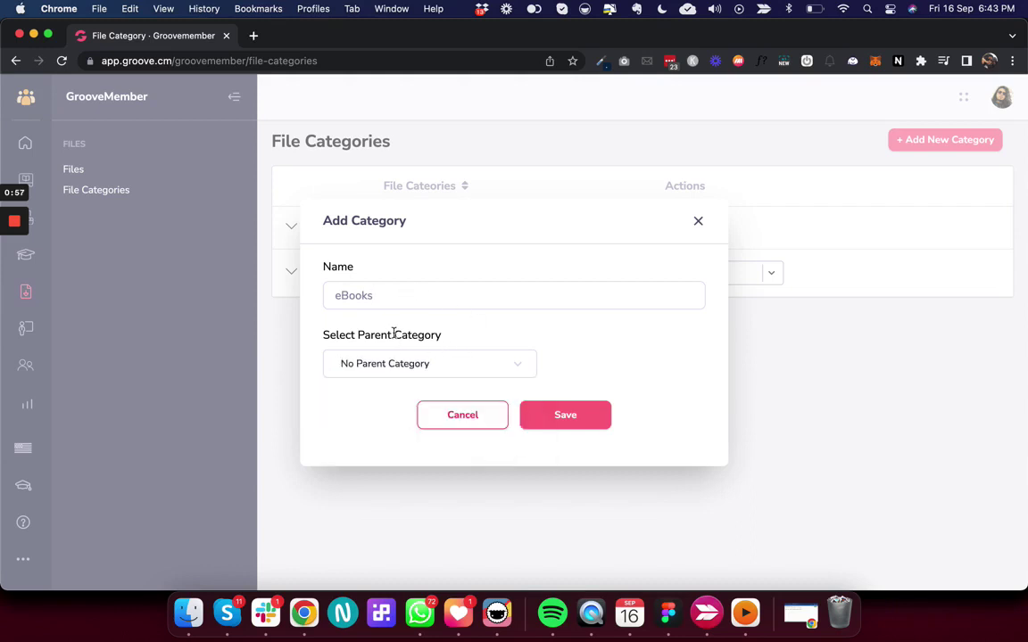
click(558, 423)
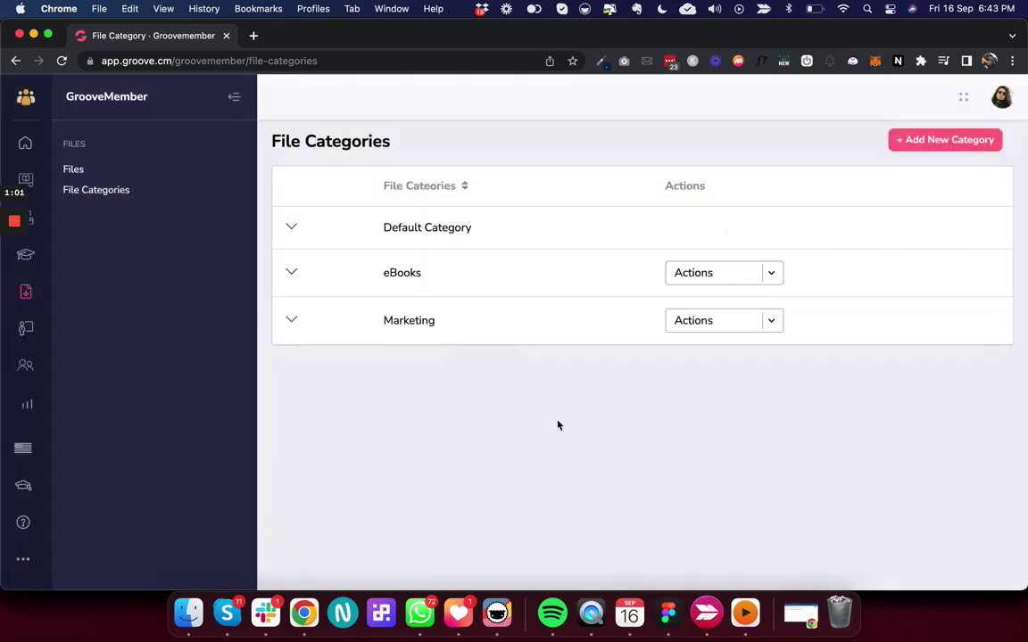
click(75, 169)
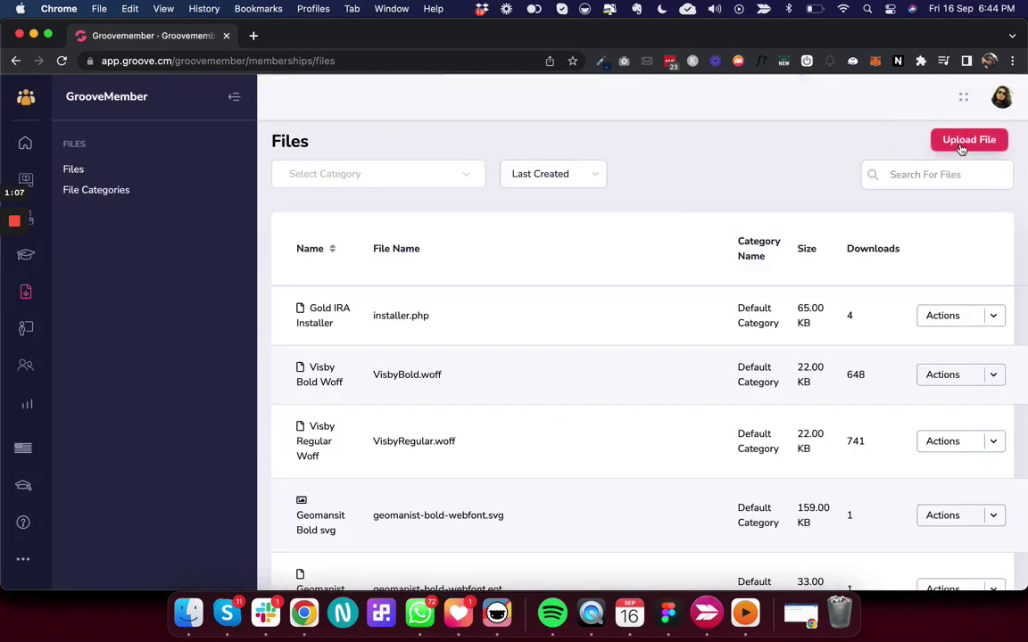
click(961, 145)
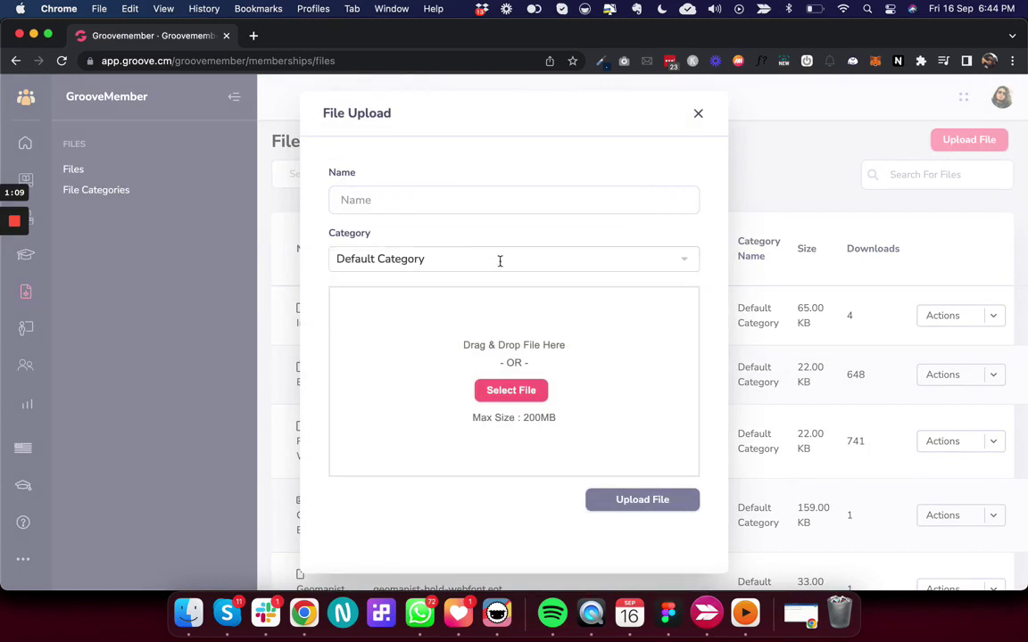
click(496, 259)
click(436, 310)
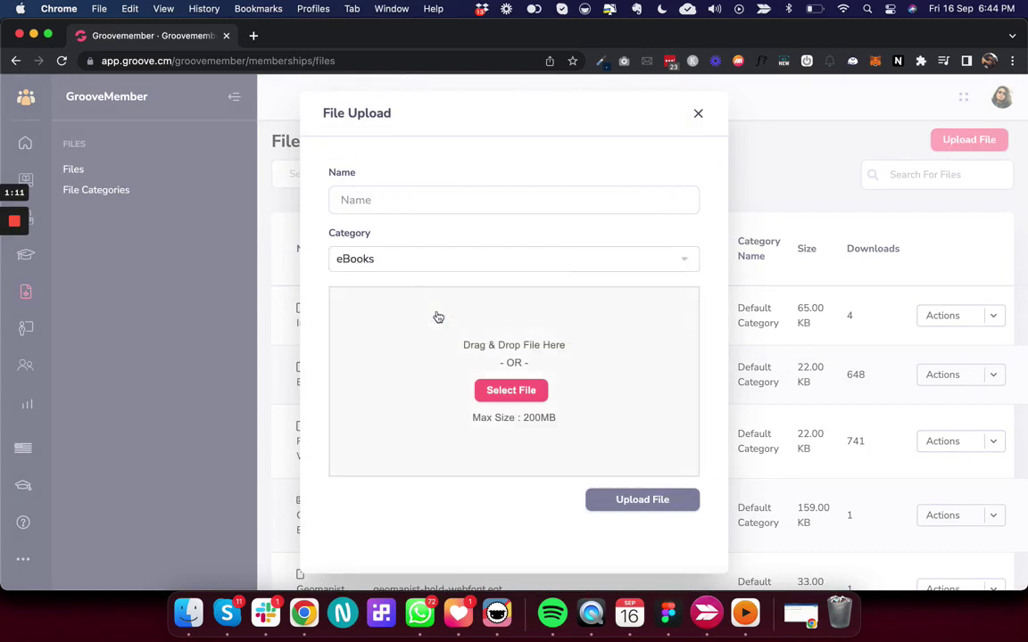
click(388, 204)
click(698, 114)
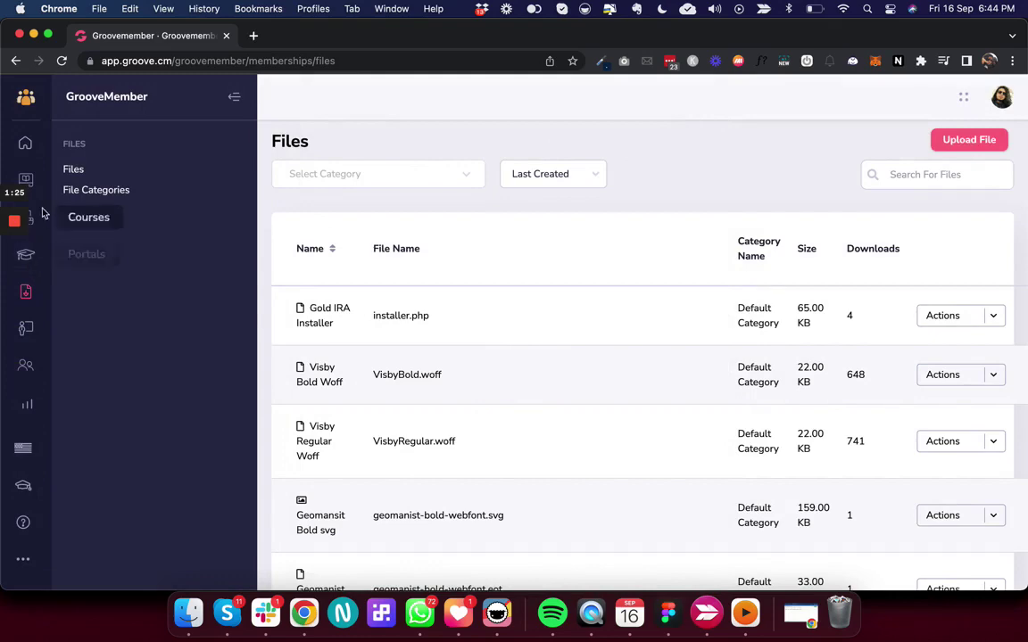
Open the Affiliate Marketing membership's site templates and preview the full layout of the Groovey template.
click(35, 181)
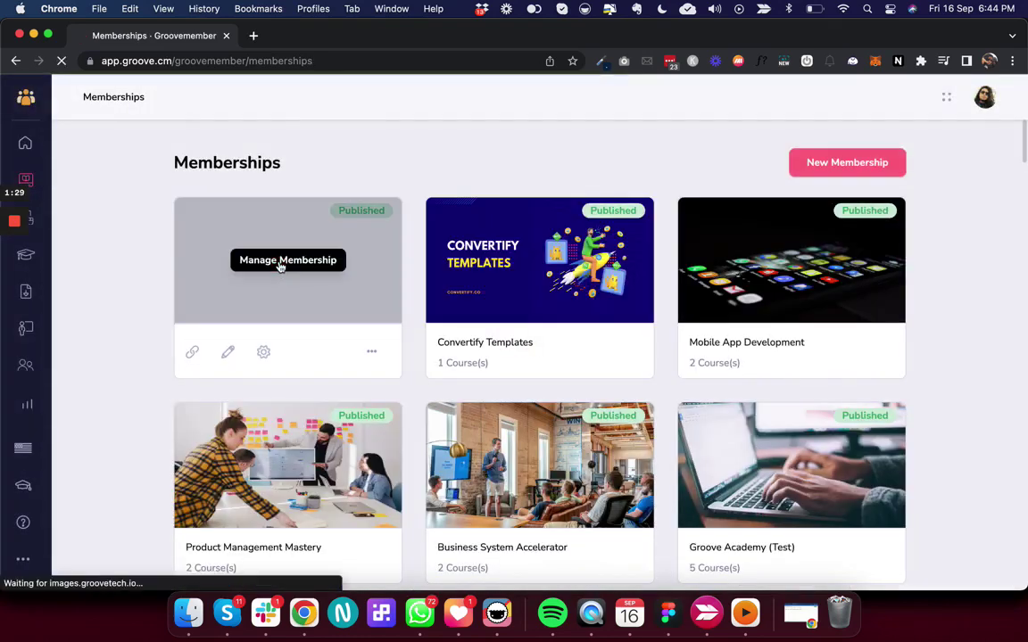
click(280, 265)
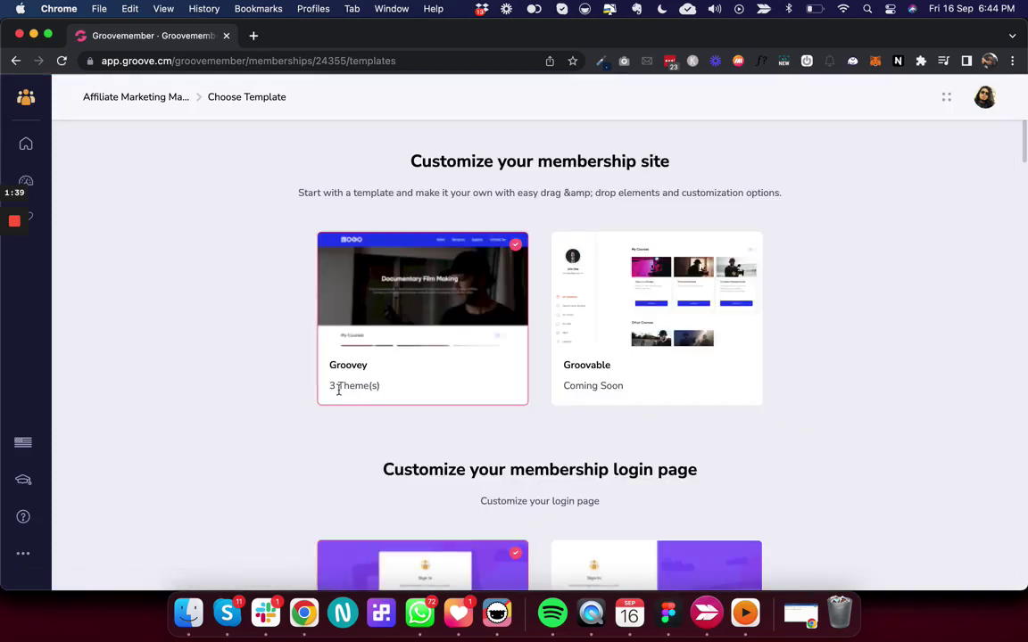
mouse_move(390, 303)
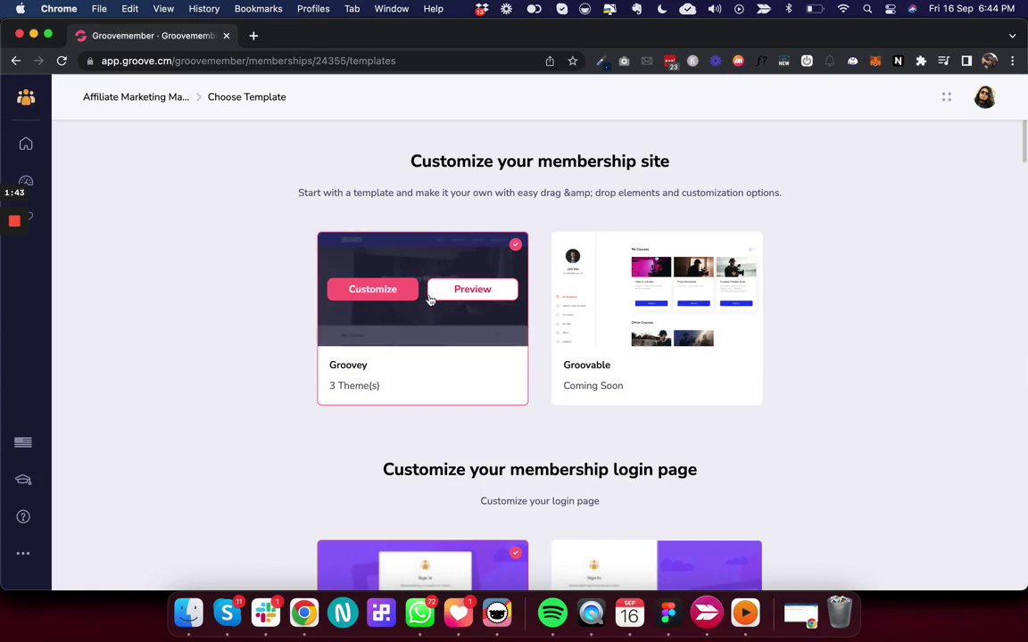
click(473, 292)
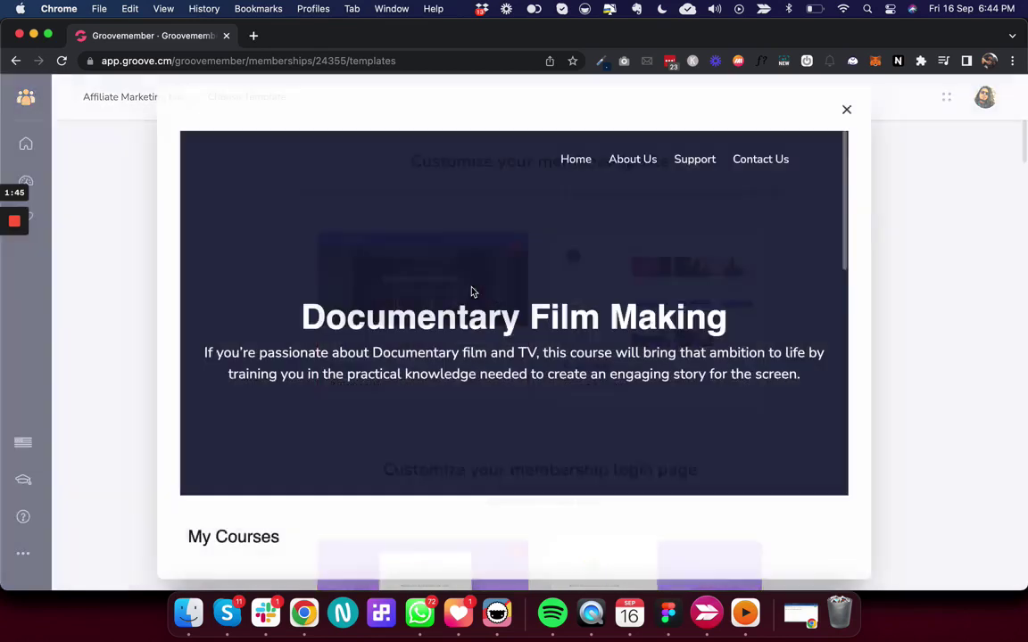
scroll(501, 349, down, 1)
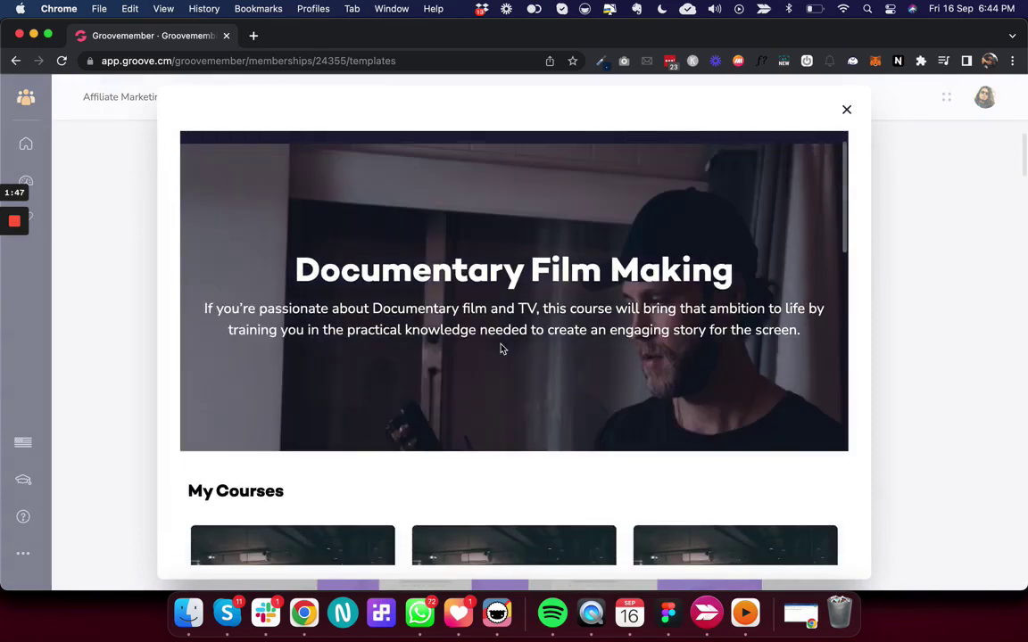
scroll(500, 349, down, 5)
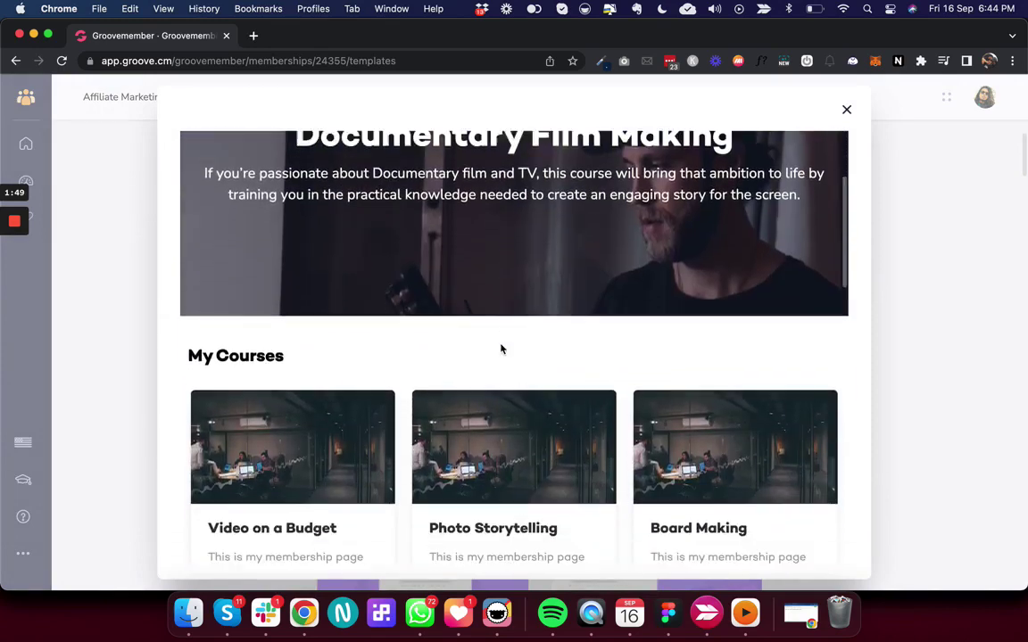
scroll(501, 349, down, 4)
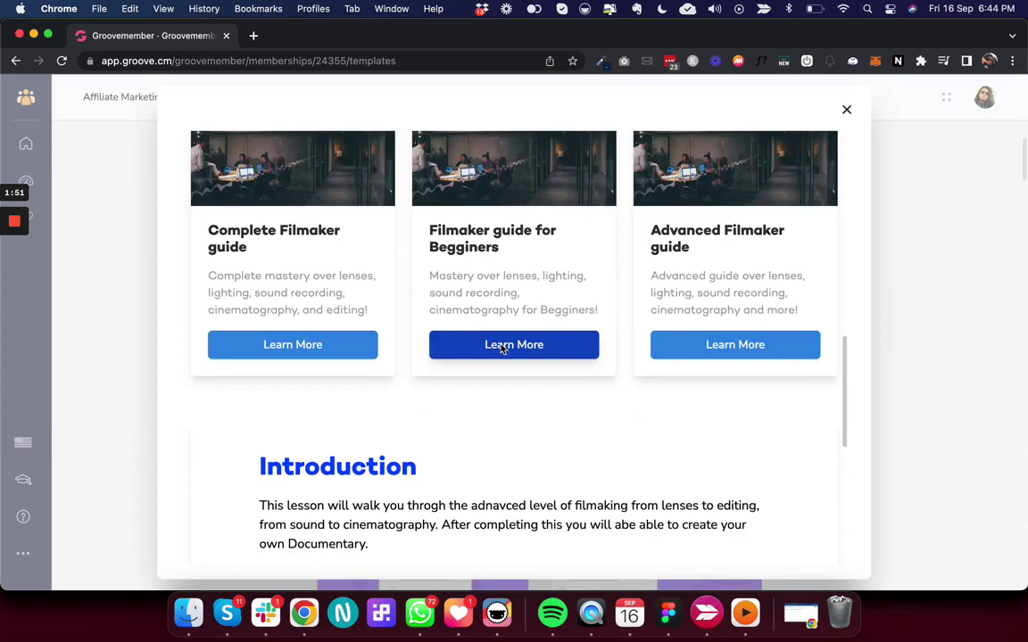
scroll(500, 349, down, 5)
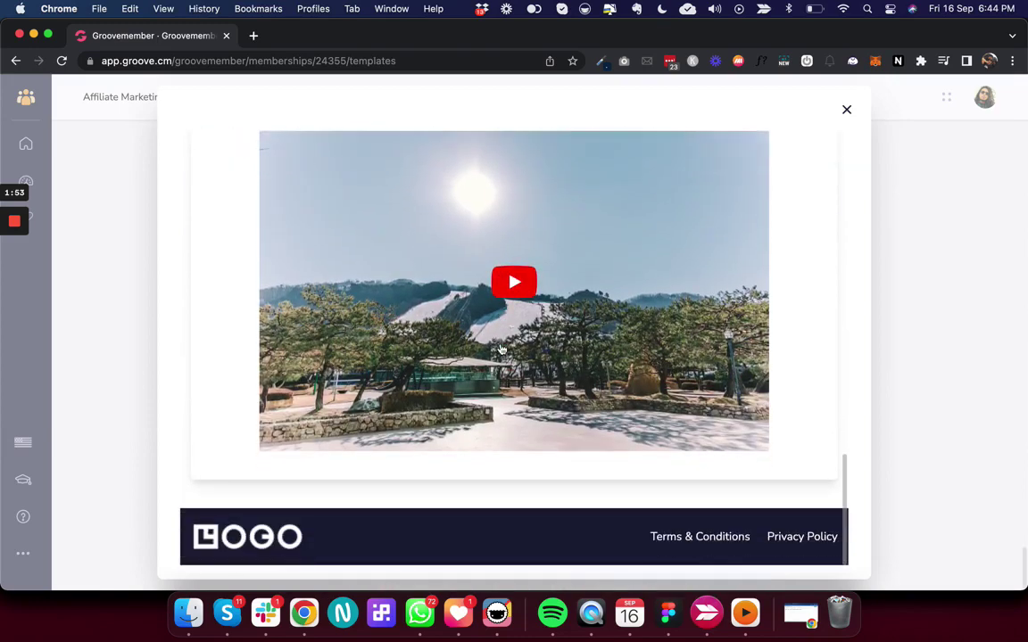
scroll(500, 348, up, 14)
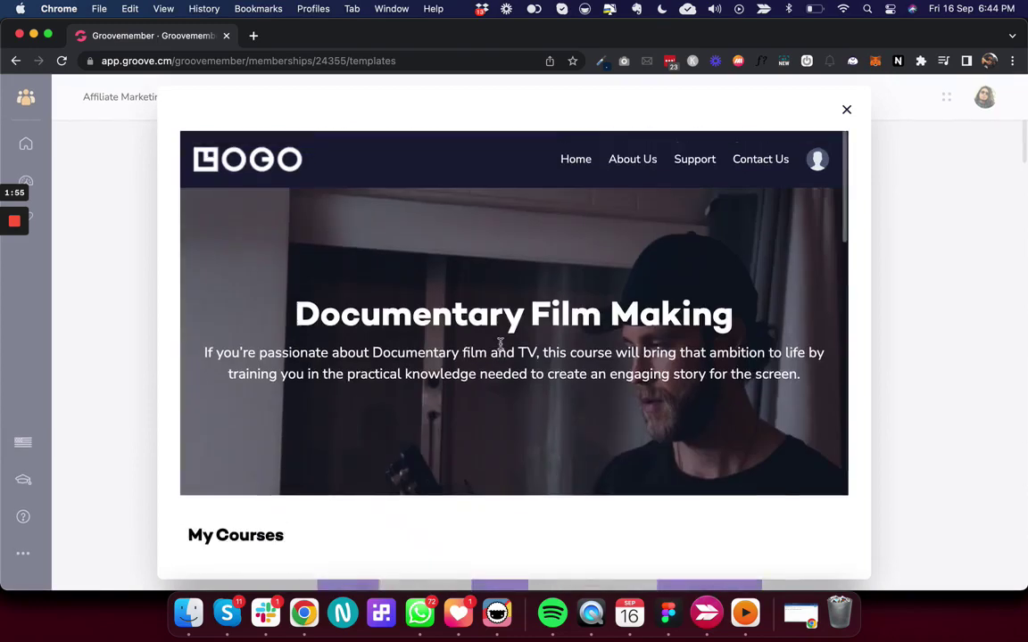
click(848, 110)
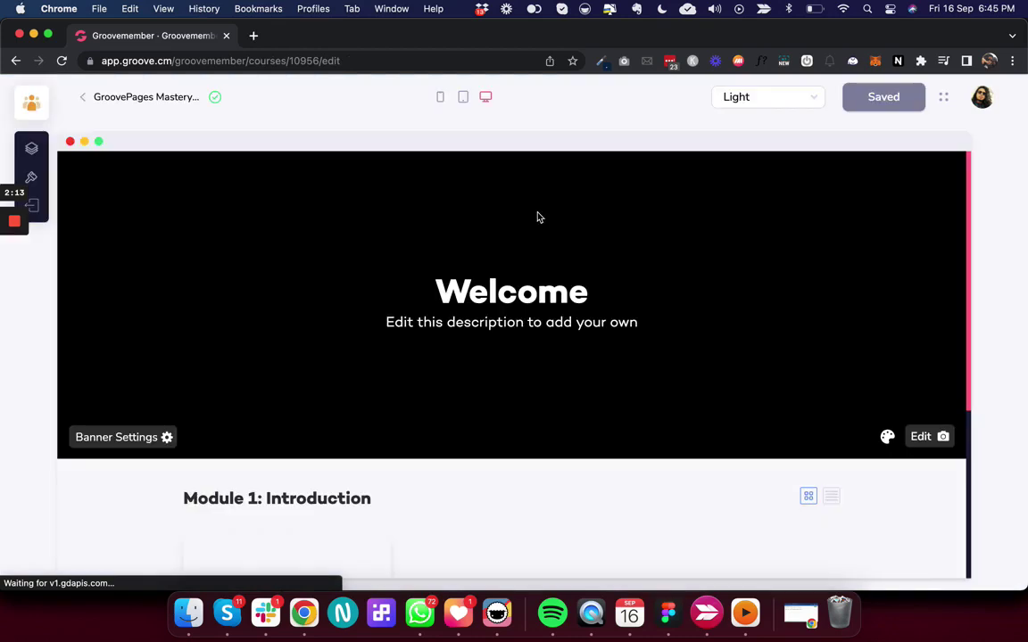
Preview the lesson layout of Template 1 among the GroovePages Mastery course templates.
click(33, 177)
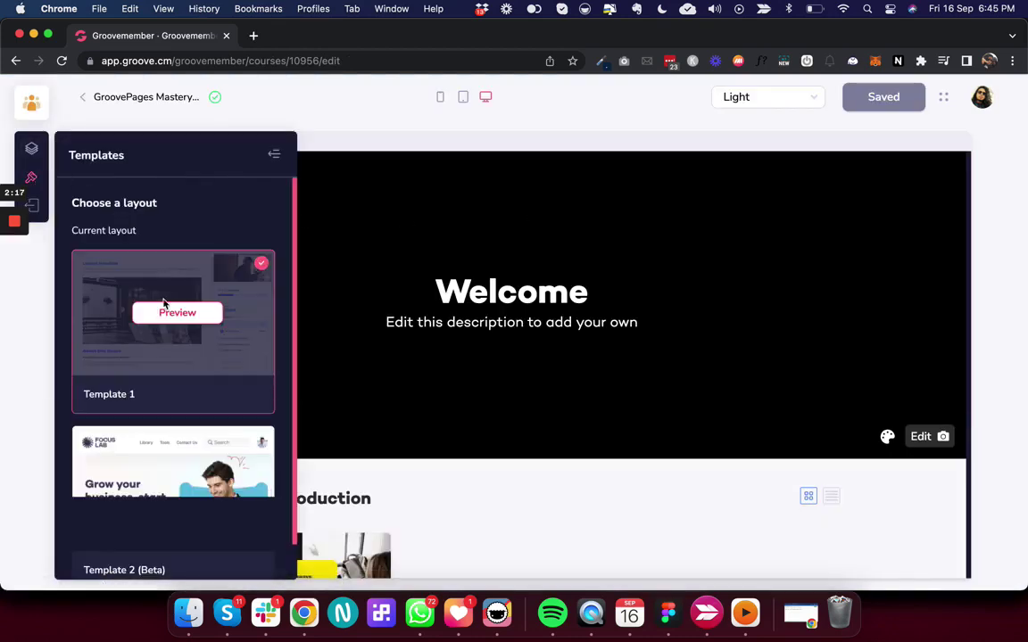
click(169, 318)
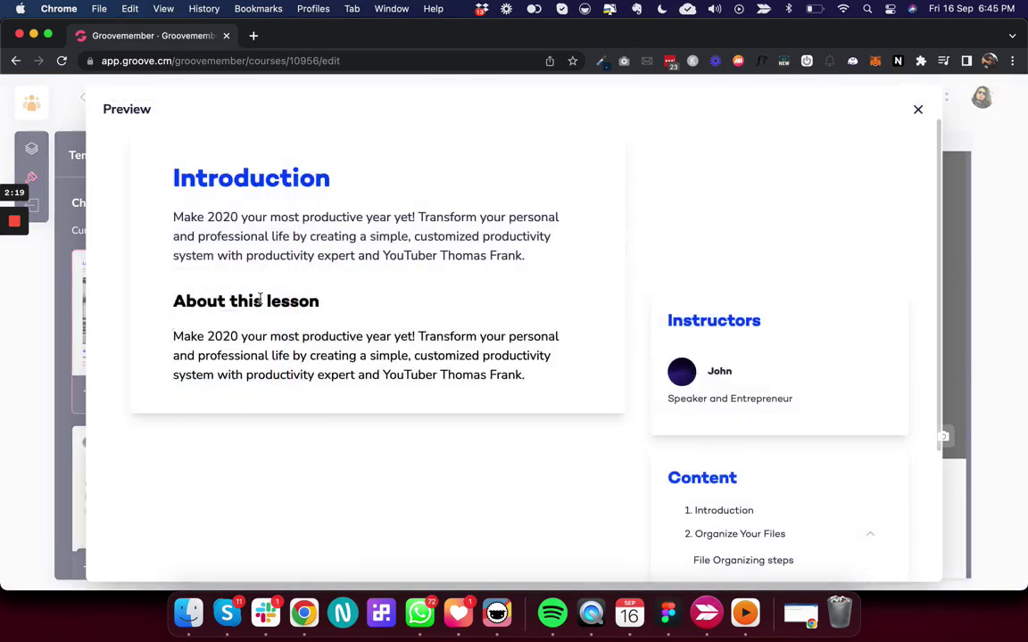
scroll(478, 373, down, 4)
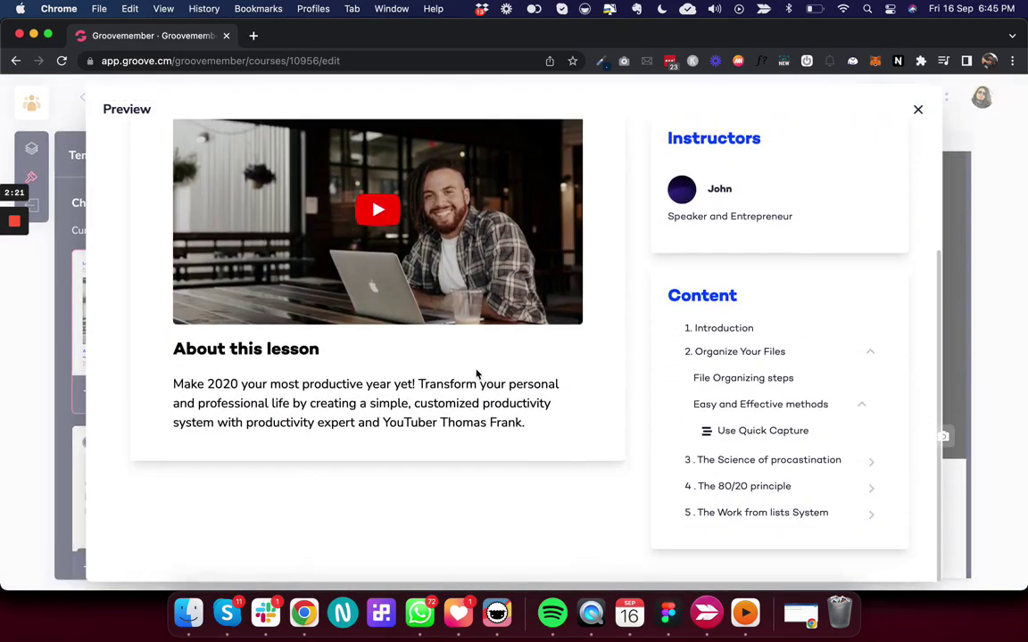
scroll(477, 373, up, 4)
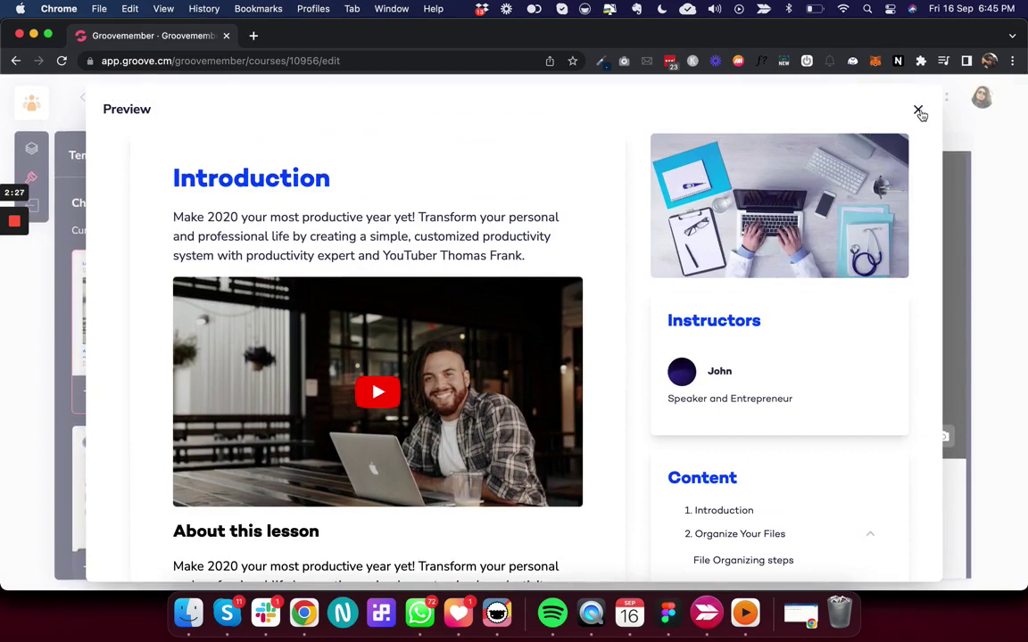
click(918, 111)
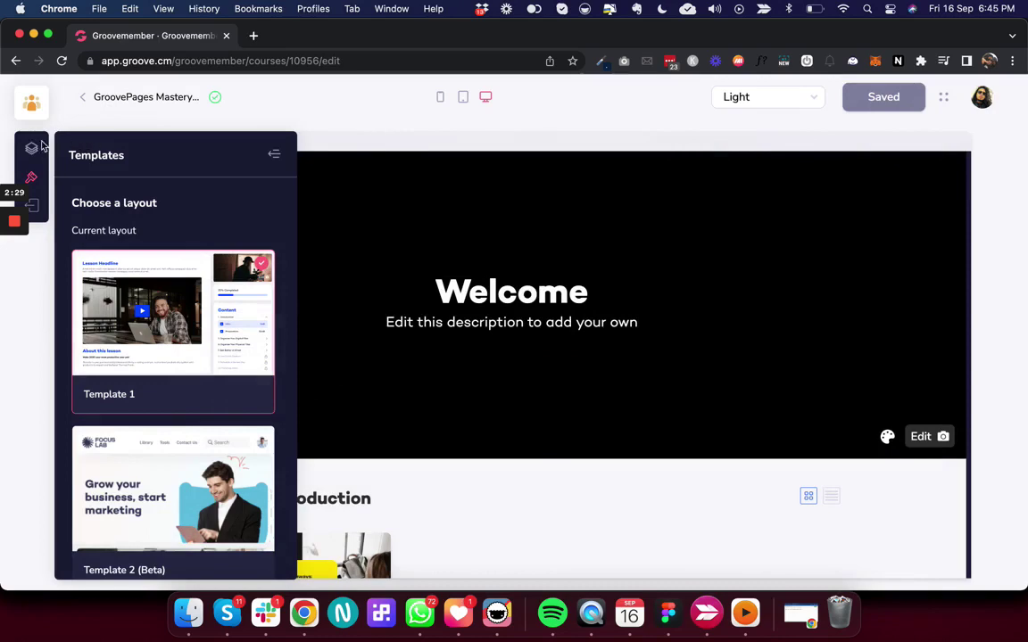
Open the membership site customizer and examine its Home page, its list of pages and the theme choices.
click(82, 96)
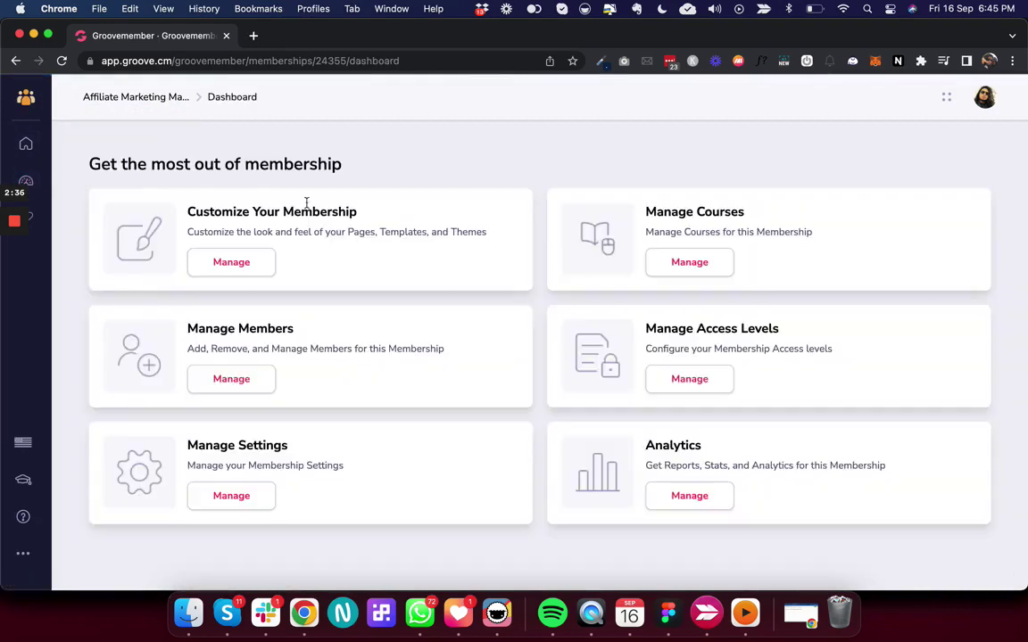
click(214, 265)
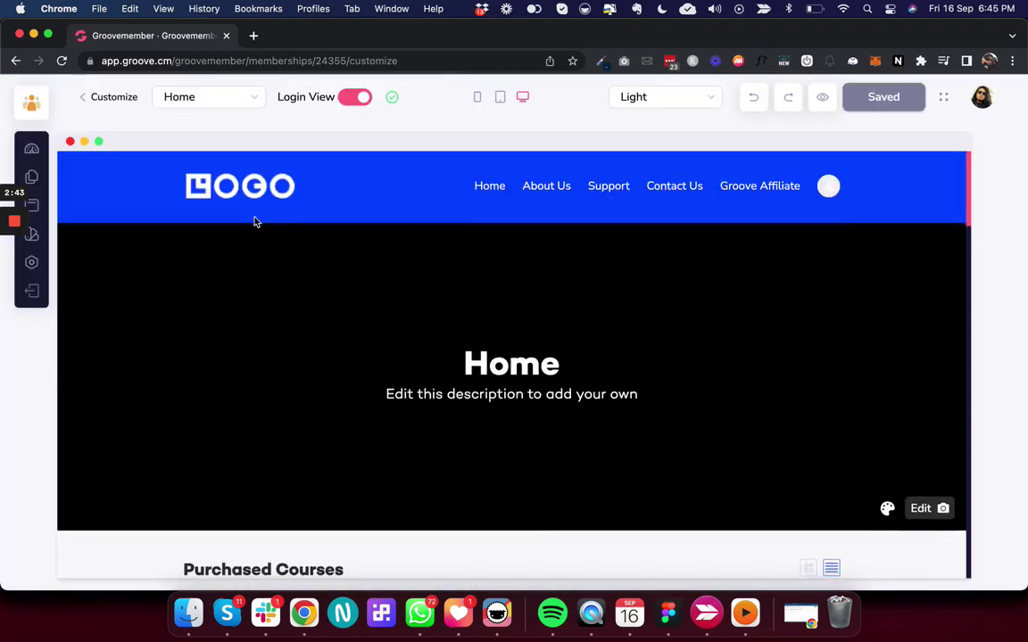
scroll(254, 221, down, 1)
scroll(254, 223, up, 1)
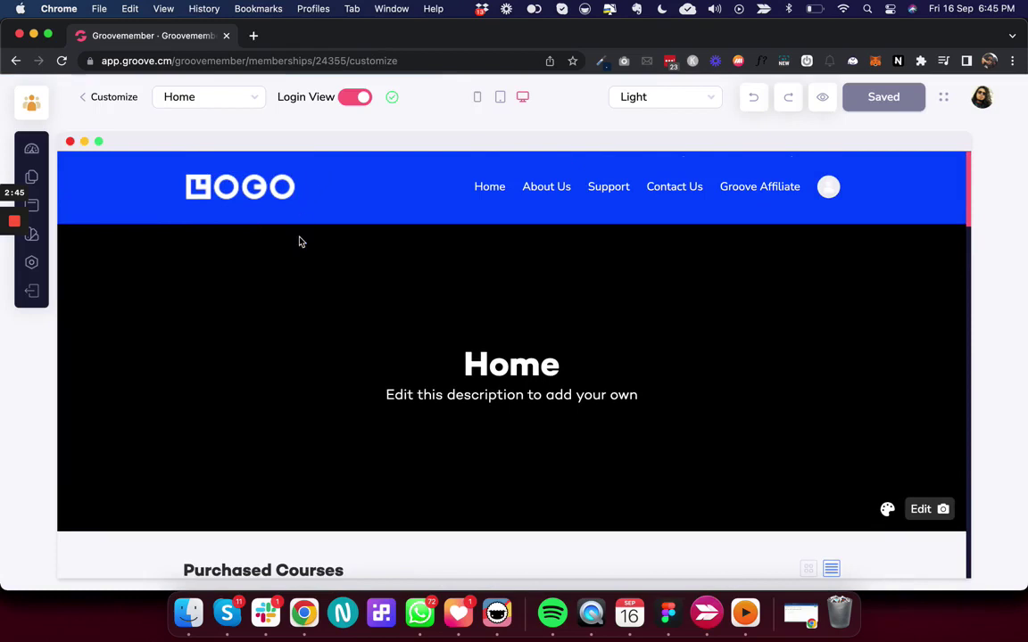
click(32, 177)
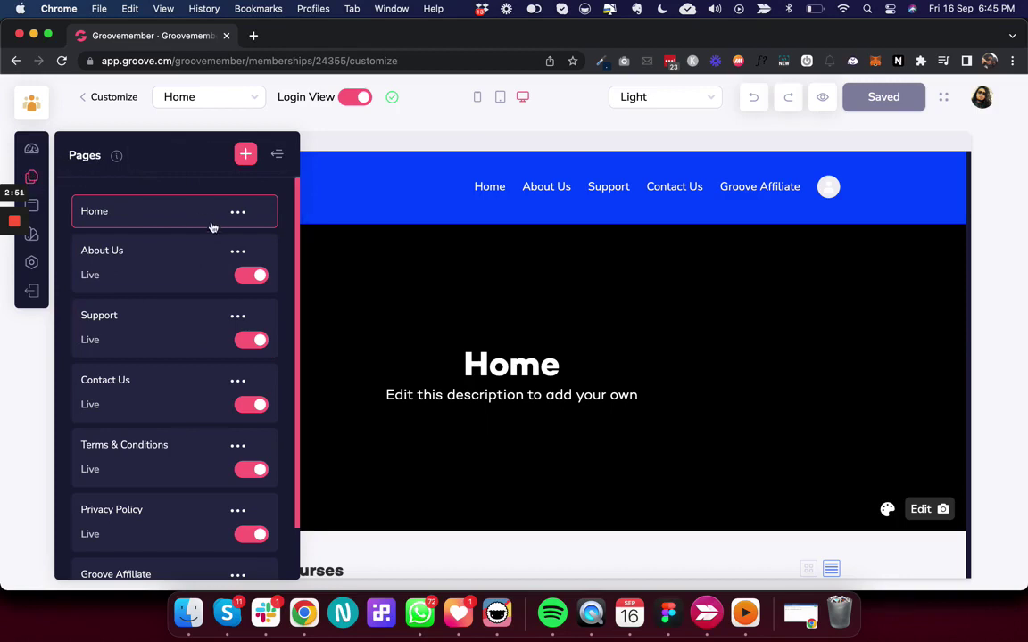
click(660, 100)
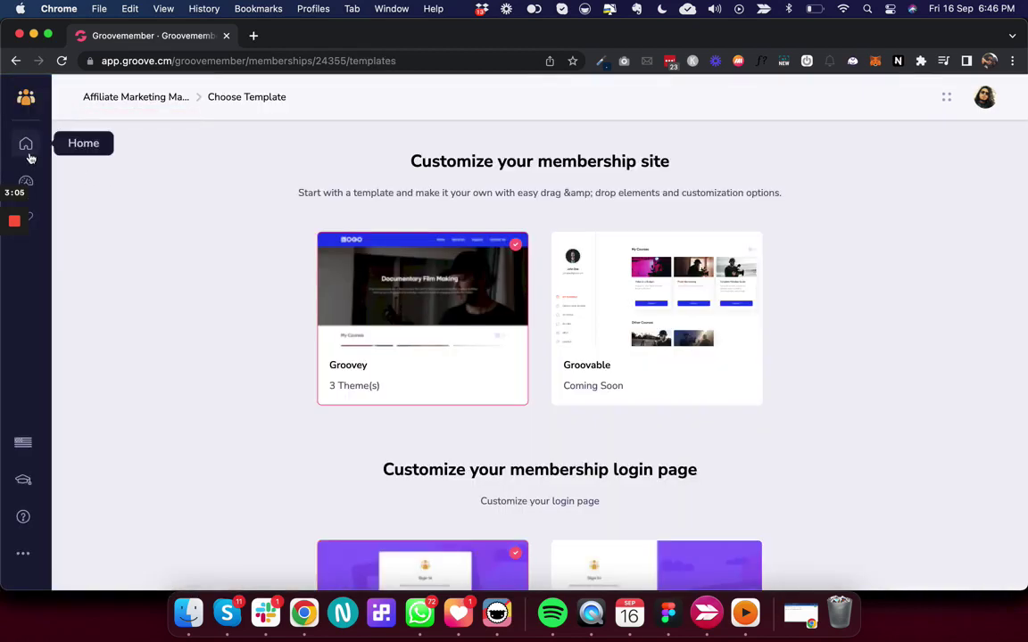
Open Lesson 1: Getting started of the GroovePages Mastery course for editing from the membership's course management.
click(28, 178)
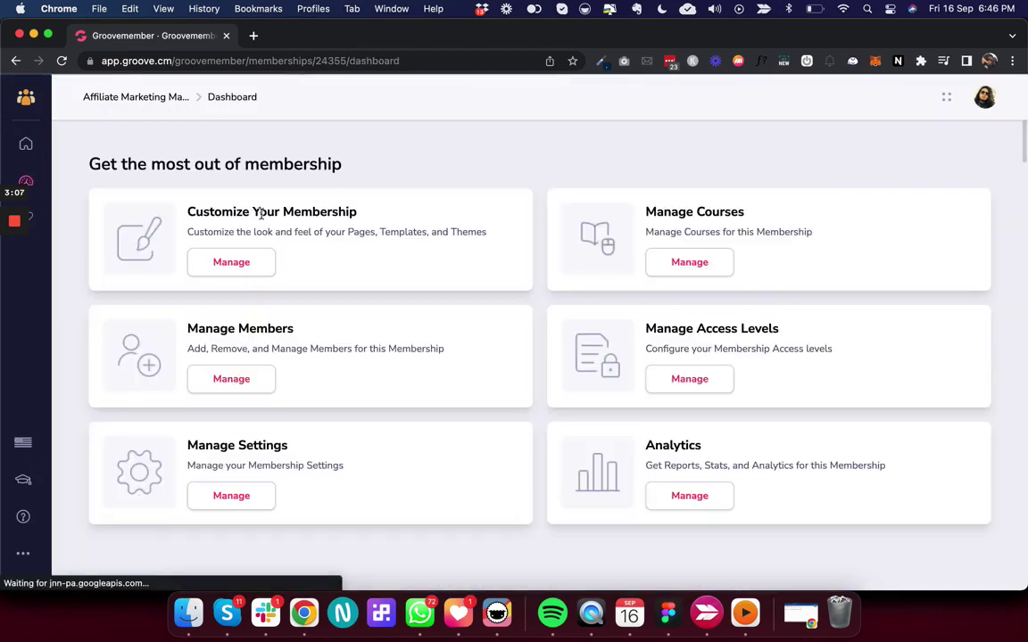
click(687, 263)
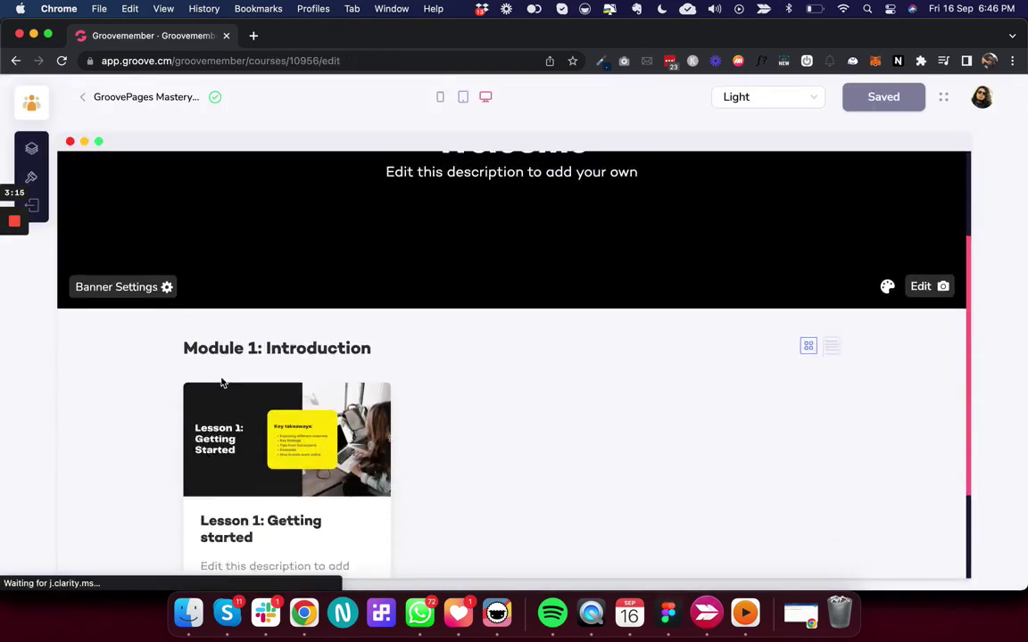
click(245, 496)
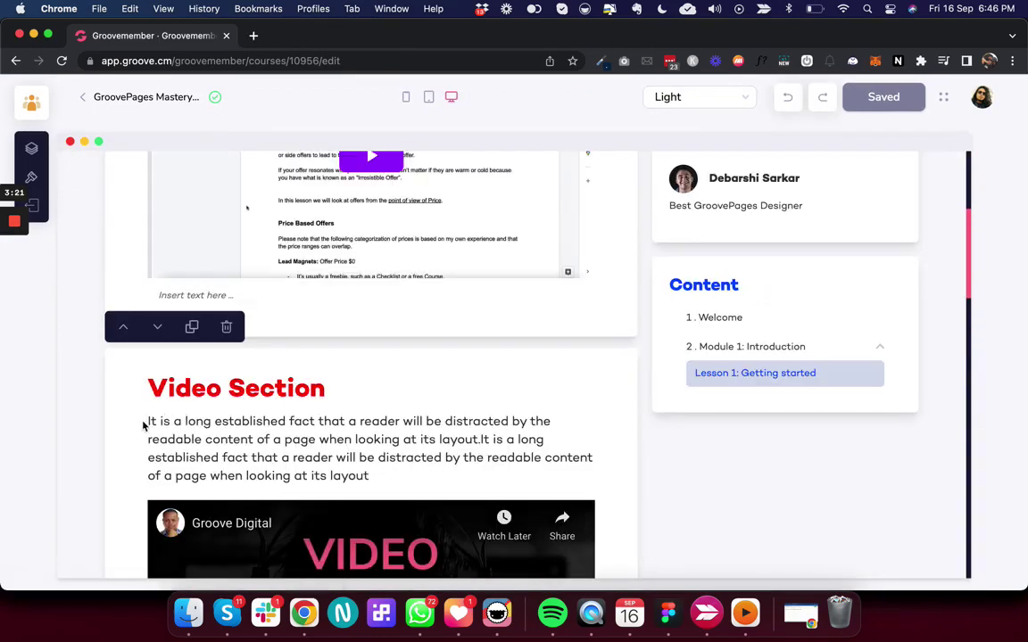
Color the words "It is a long established" at the start of the Video Section paragraph blue.
drag(149, 422, 285, 421)
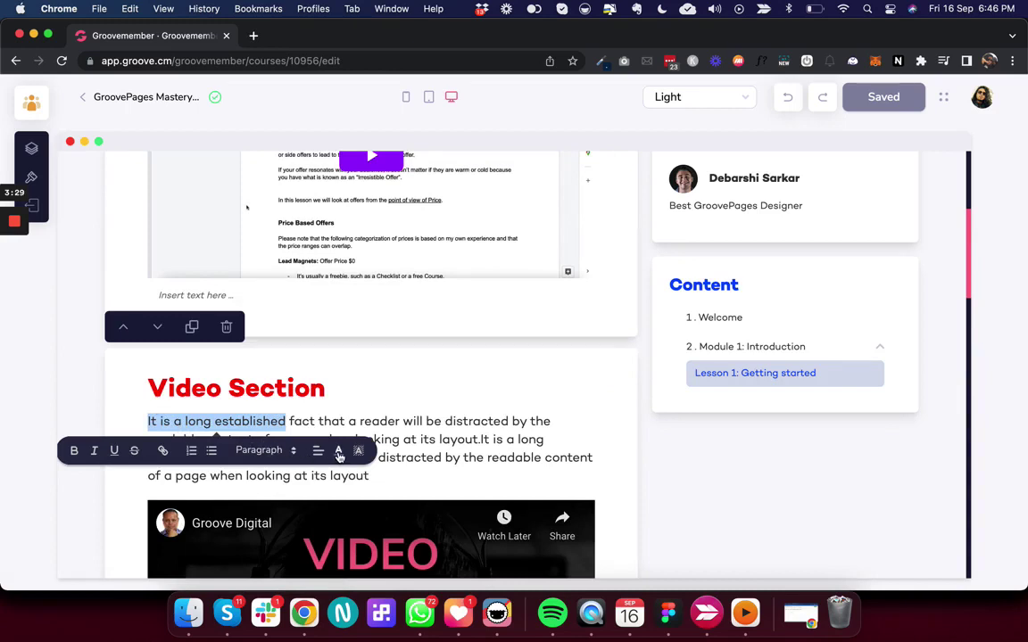
click(339, 453)
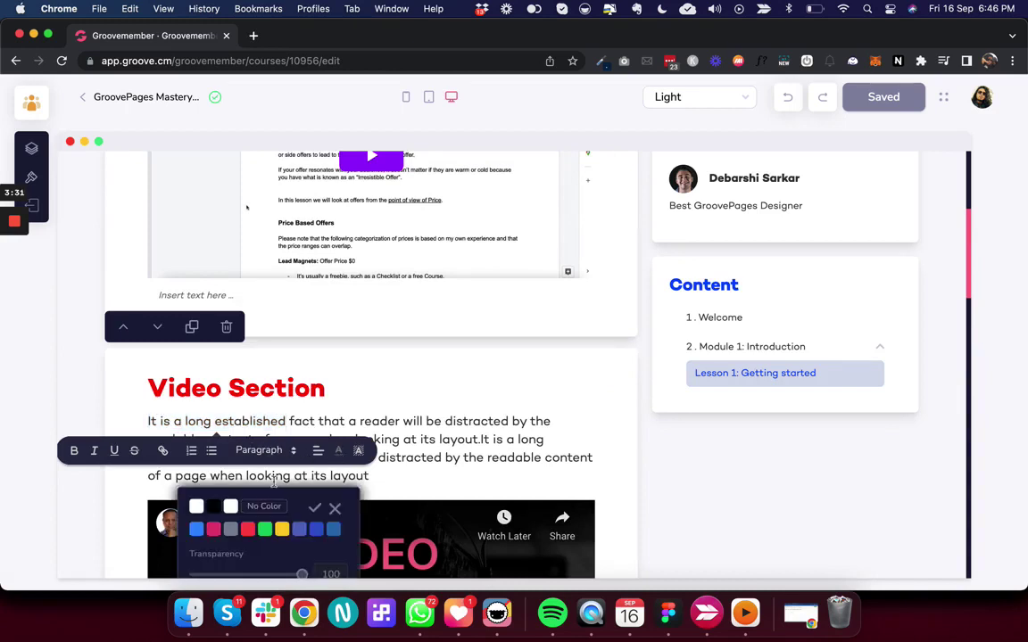
scroll(286, 486, down, 2)
scroll(277, 489, down, 1)
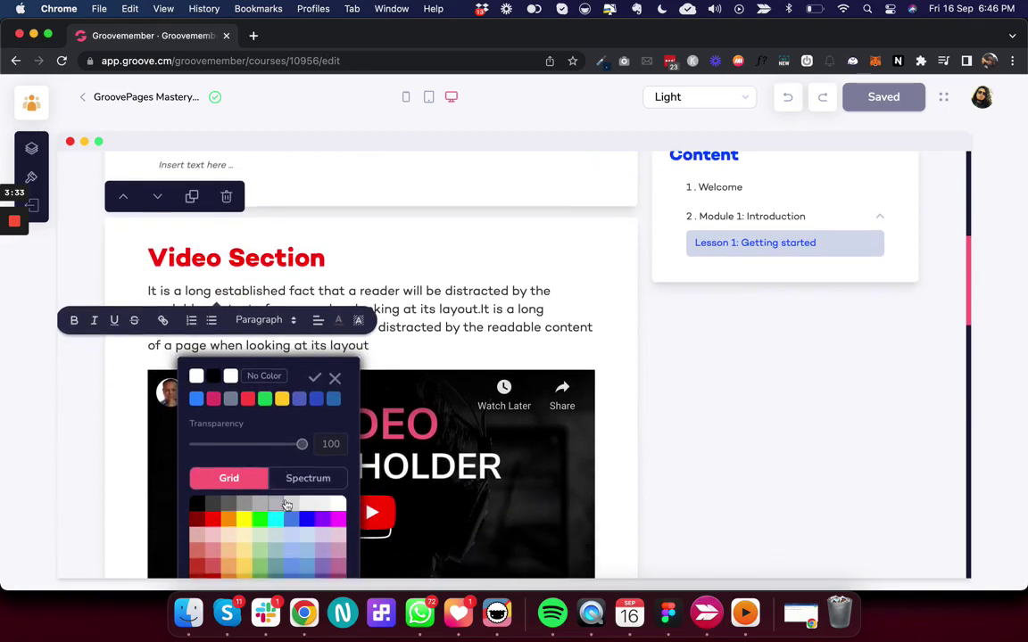
click(306, 519)
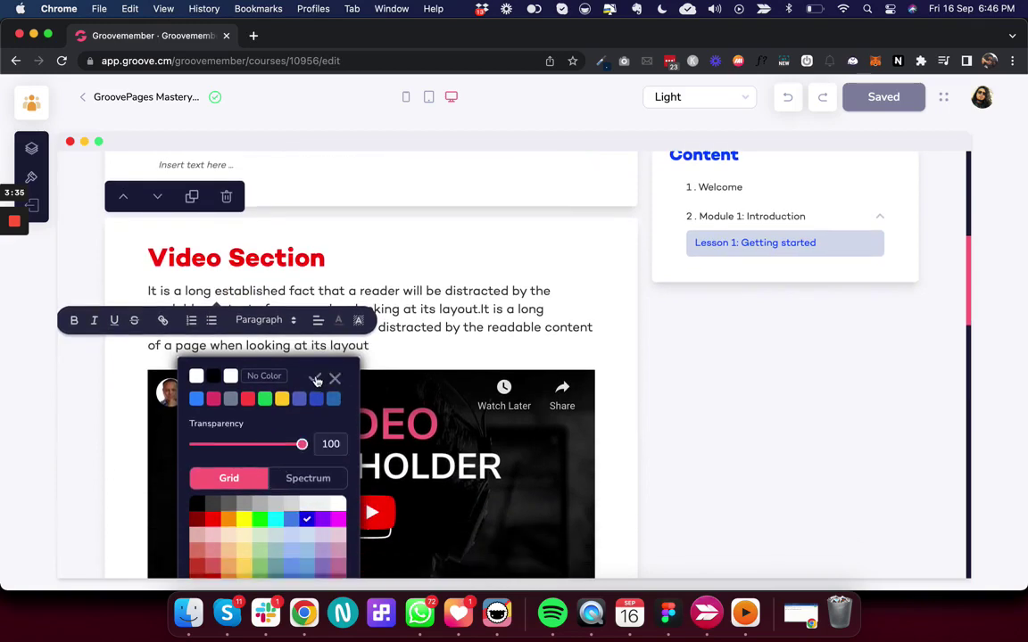
click(316, 380)
click(387, 291)
scroll(386, 294, up, 1)
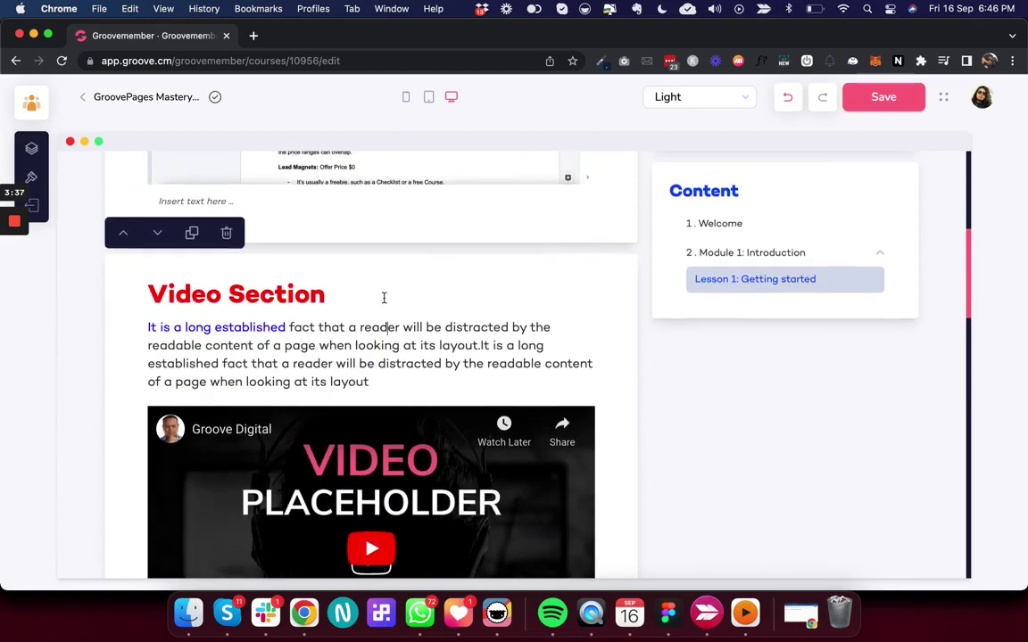
scroll(384, 297, up, 1)
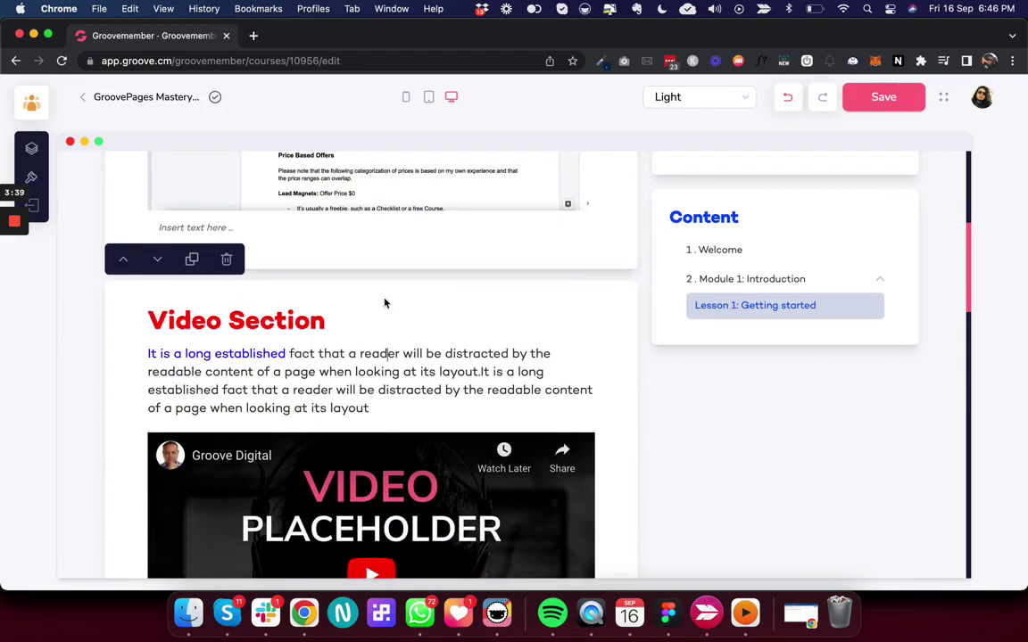